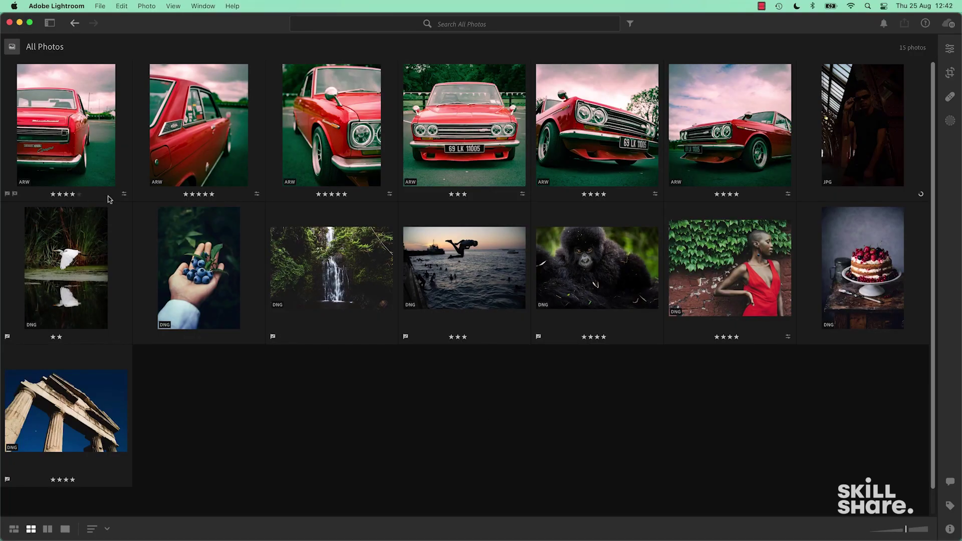
Start adding photos from disk and browse to Exercise Files > 02 RAW.
{"action": "left_click", "coordinate": [50, 23]}
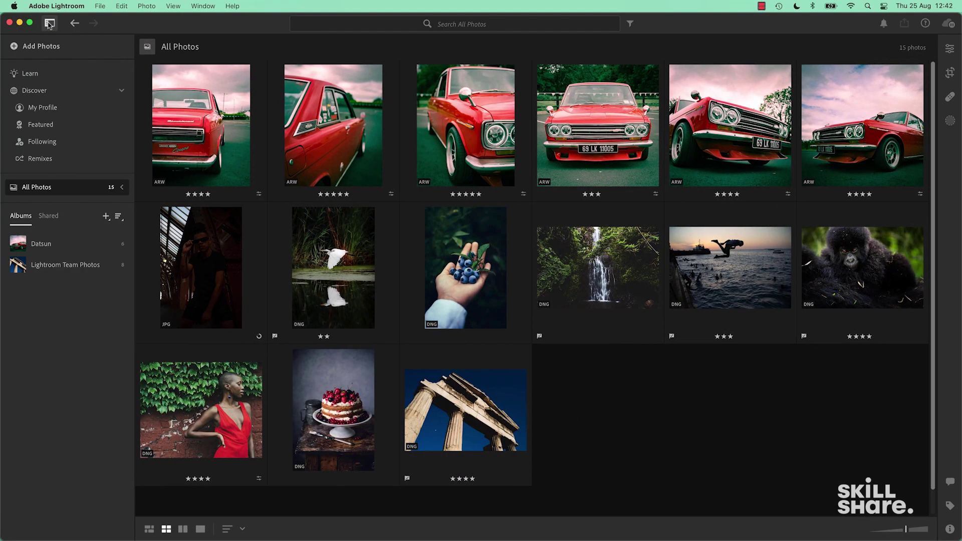
{"action": "left_click", "coordinate": [41, 47]}
{"action": "left_click", "coordinate": [559, 107]}
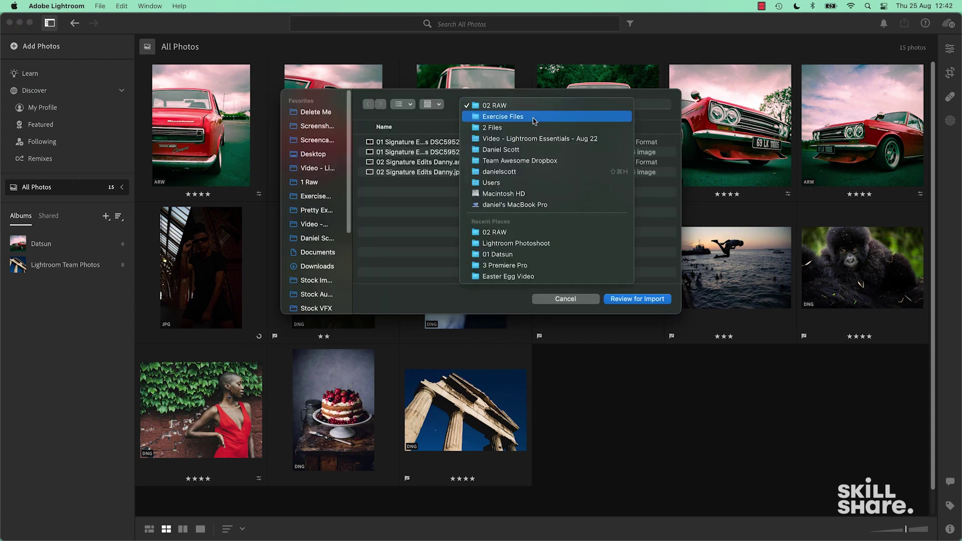
{"action": "left_click", "coordinate": [537, 117]}
{"action": "double_click", "coordinate": [391, 152]}
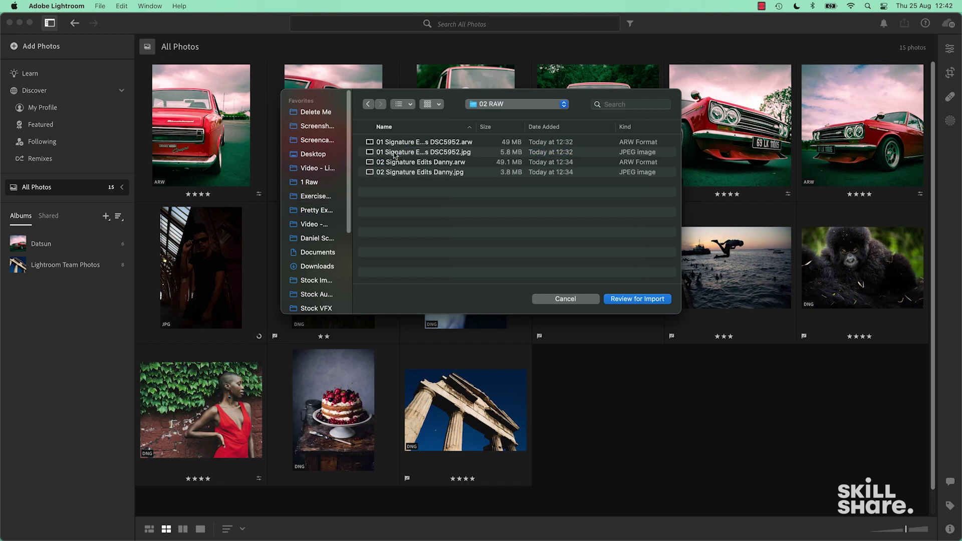
Select all four DSC5952 and Danny files and send them to import review.
{"action": "left_click", "coordinate": [420, 143]}
{"action": "left_click", "coordinate": [420, 173], "text": "shift"}
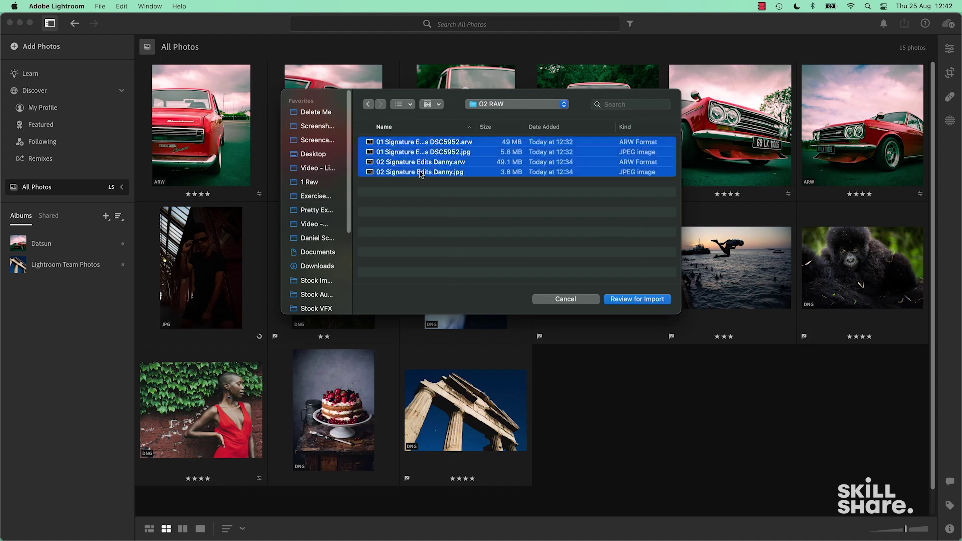
{"action": "left_click", "coordinate": [423, 245]}
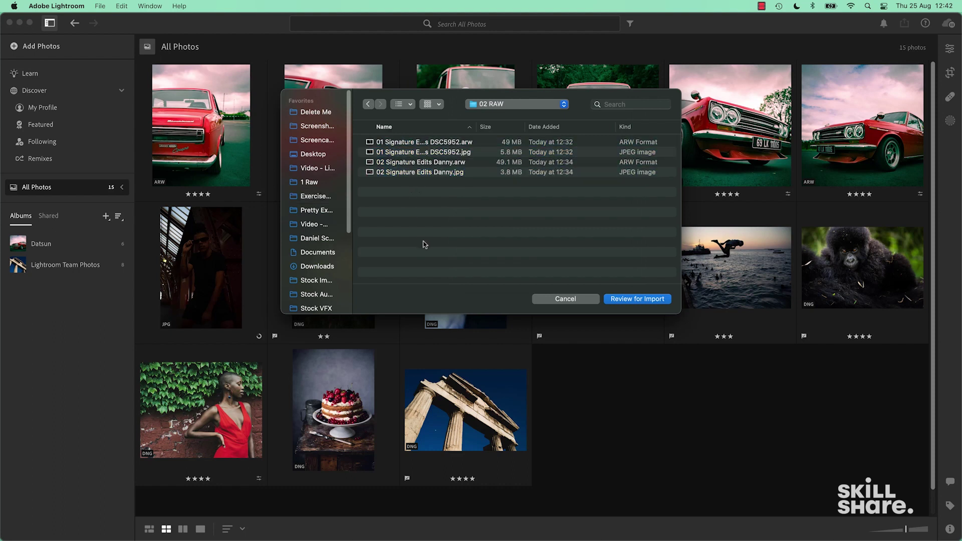
{"action": "left_click", "coordinate": [444, 144]}
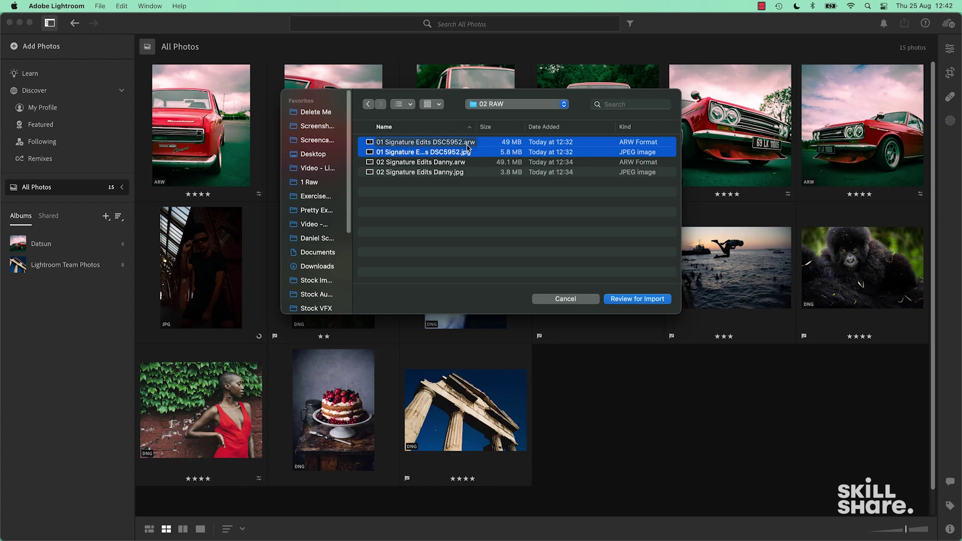
{"action": "left_click", "coordinate": [461, 215]}
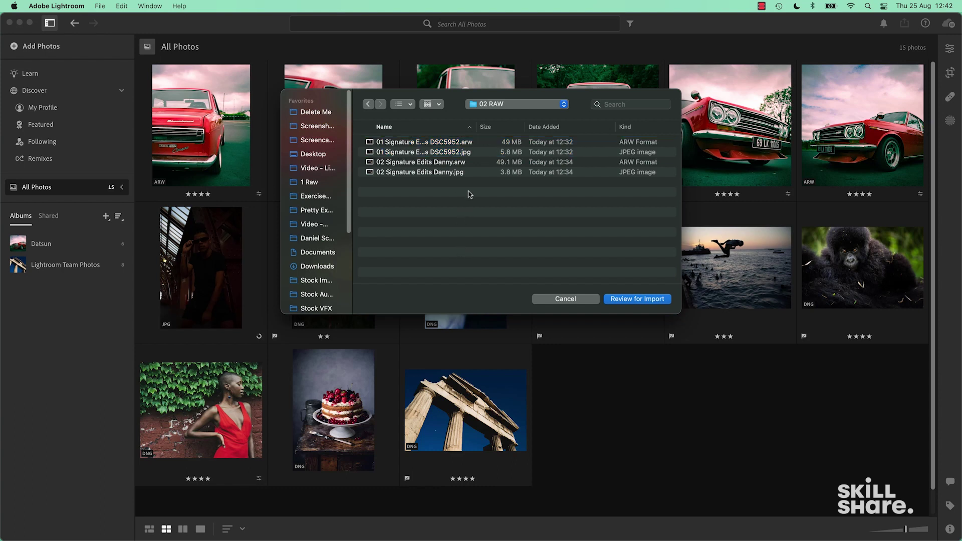
{"action": "left_click", "coordinate": [472, 146]}
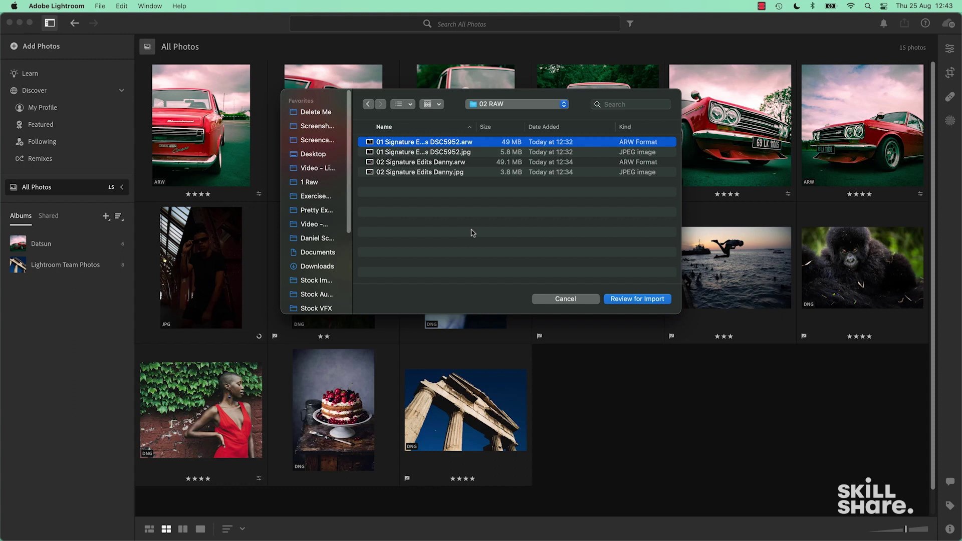
{"action": "left_click", "coordinate": [475, 226]}
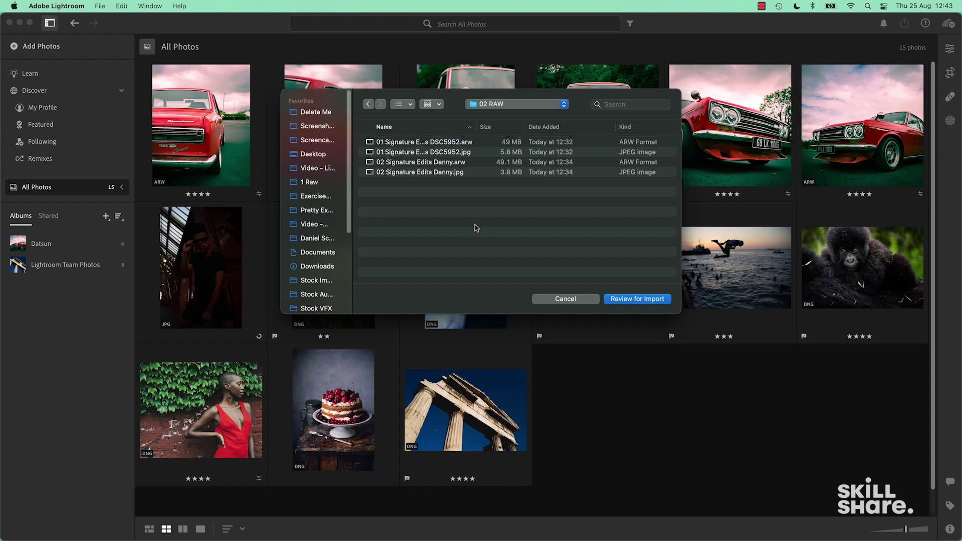
{"action": "left_click", "coordinate": [468, 145]}
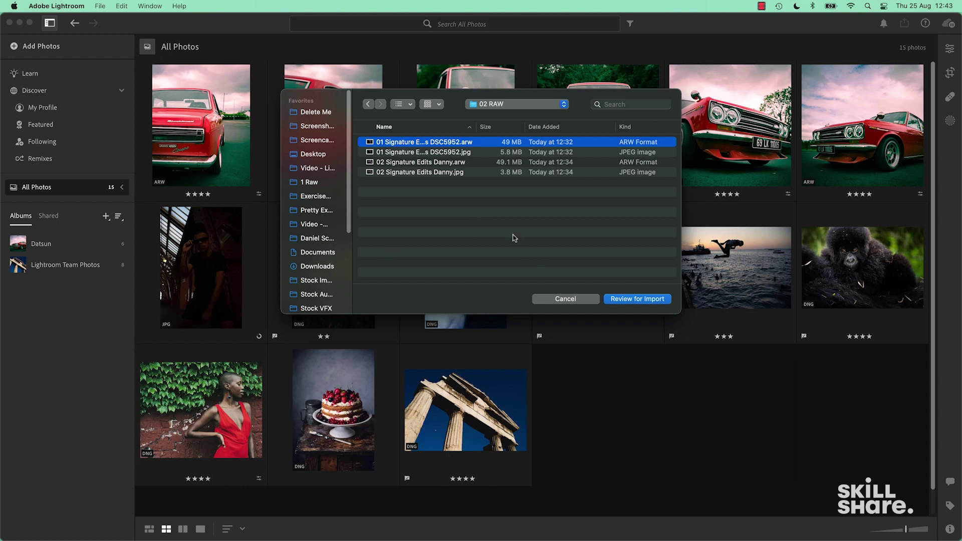
{"action": "left_click", "coordinate": [466, 154]}
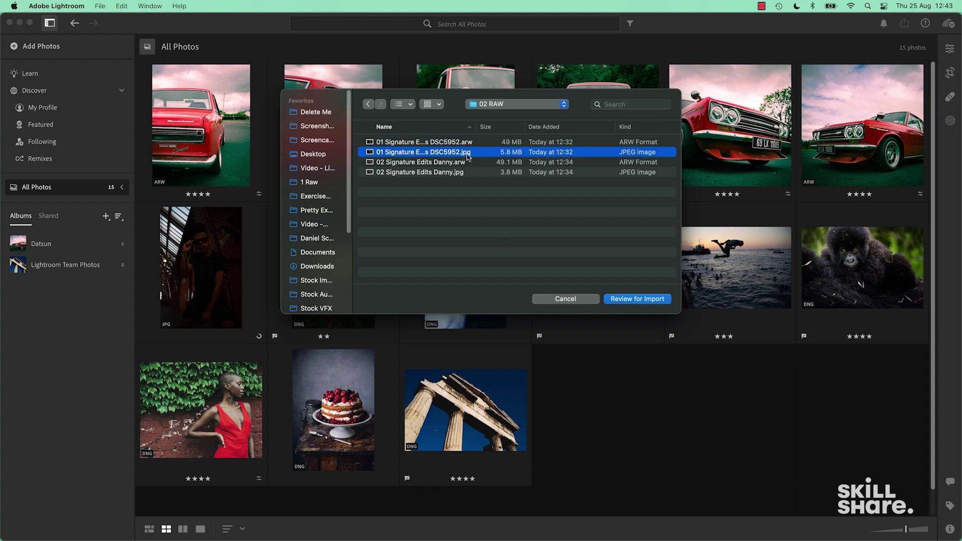
{"action": "left_click", "coordinate": [467, 143]}
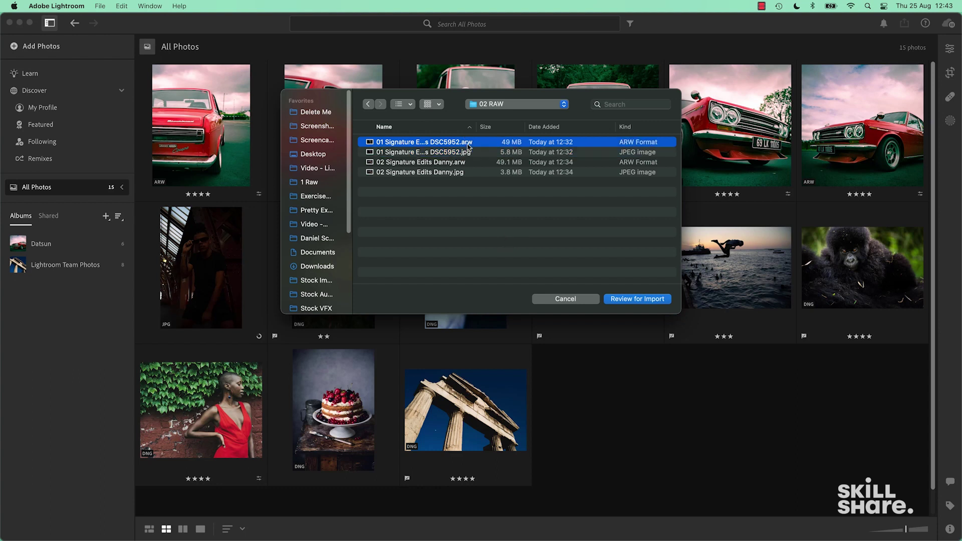
{"action": "left_click", "coordinate": [451, 172], "text": "shift"}
{"action": "left_click", "coordinate": [631, 301]}
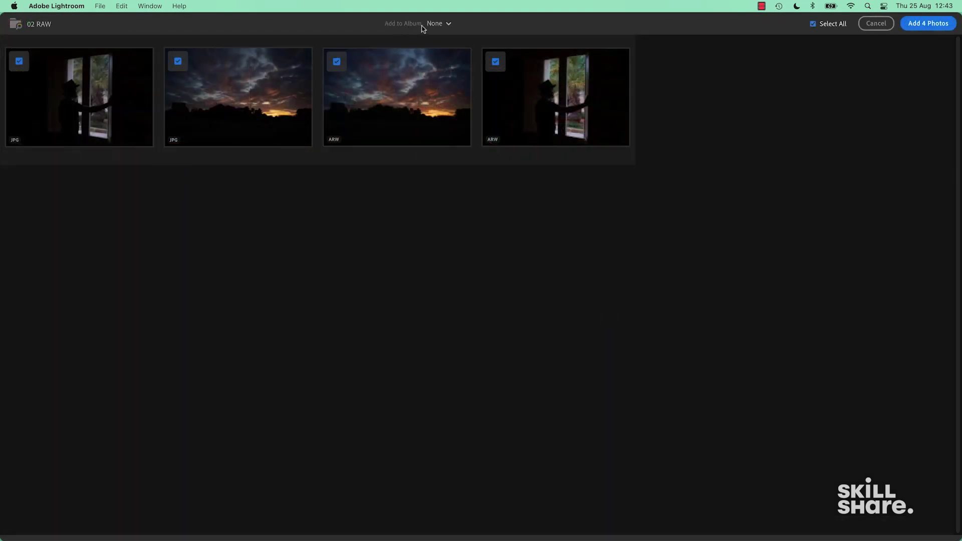
Import the four photos with Add to Album left as None.
{"action": "left_click", "coordinate": [435, 24]}
{"action": "left_click", "coordinate": [439, 65]}
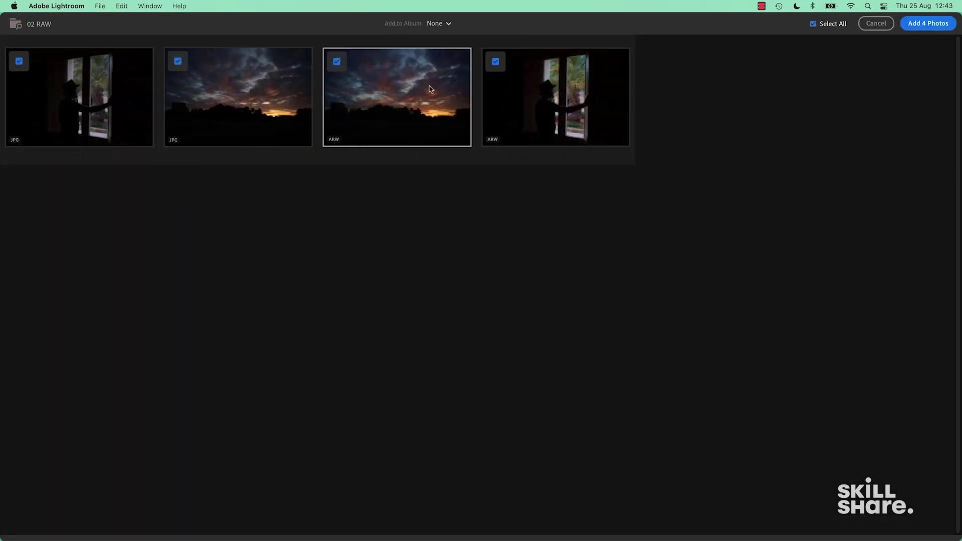
{"action": "left_click", "coordinate": [927, 23]}
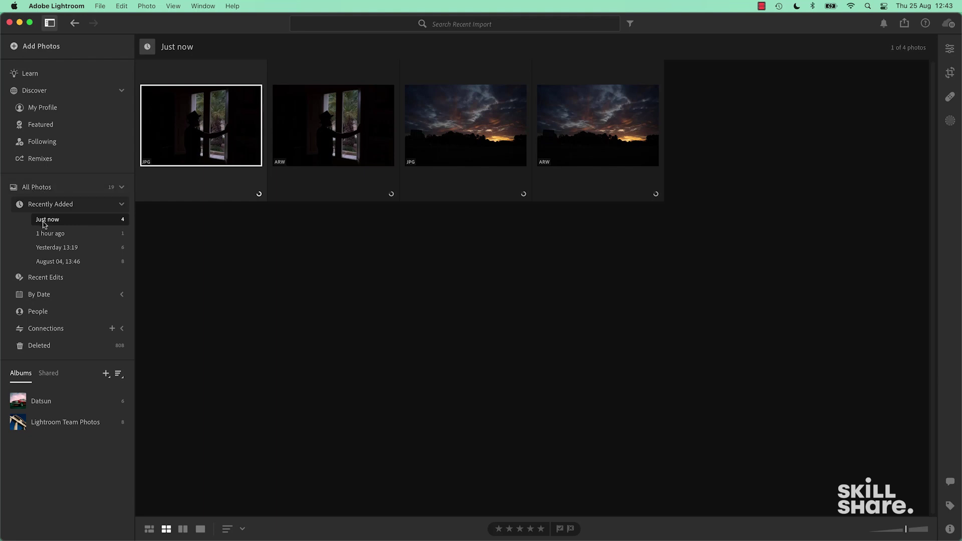
Show only the Recently Added > Just now photos and open the ARW silhouette shot.
{"action": "left_click", "coordinate": [41, 189]}
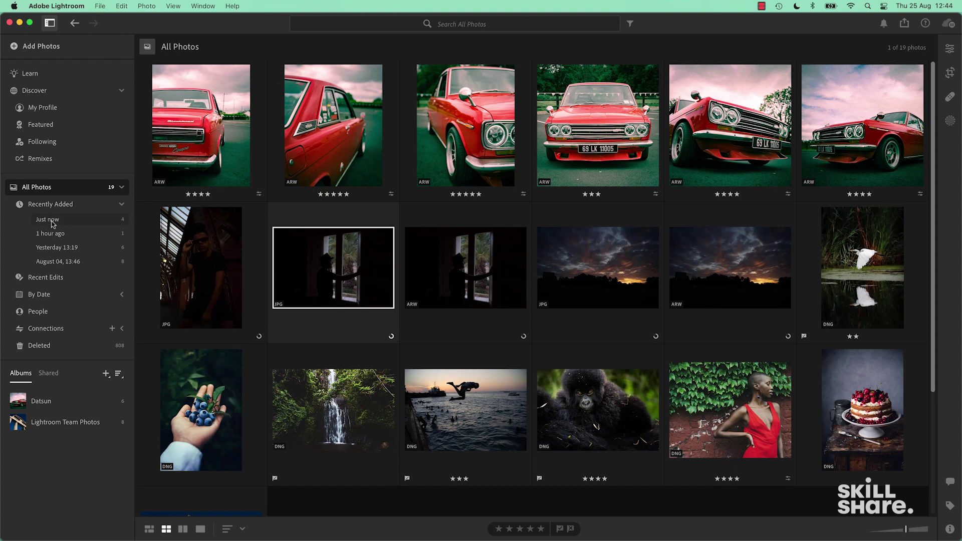
{"action": "left_click", "coordinate": [46, 220]}
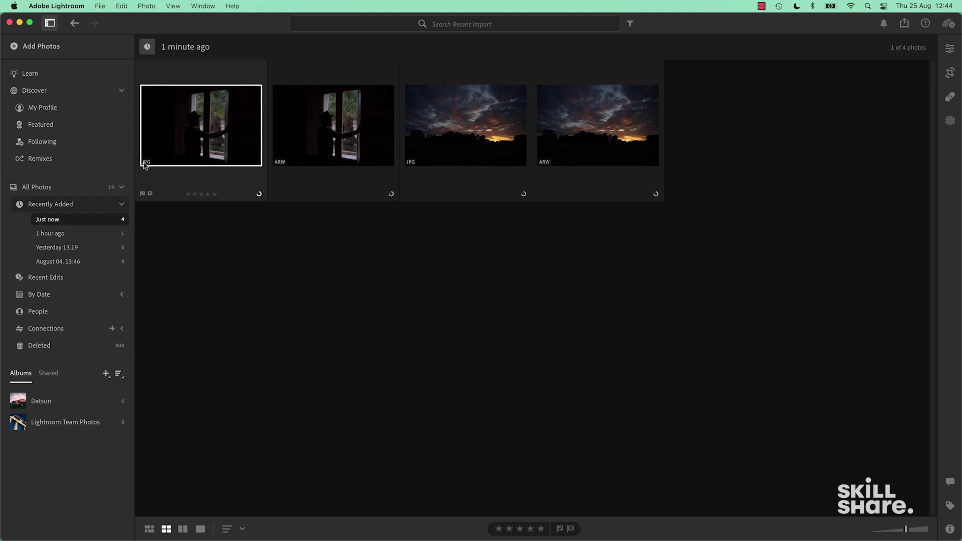
{"action": "mouse_move", "coordinate": [333, 125]}
{"action": "left_click", "coordinate": [303, 146]}
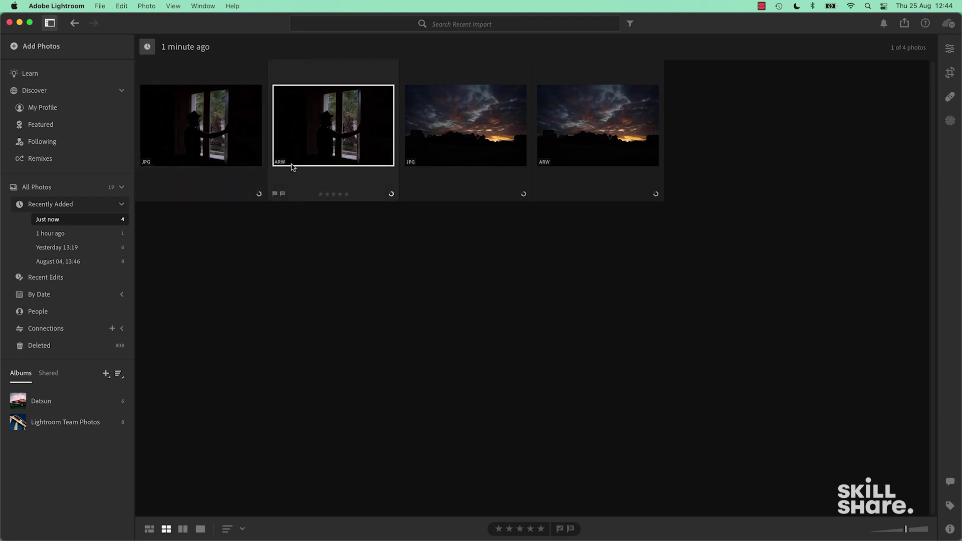
{"action": "double_click", "coordinate": [307, 157]}
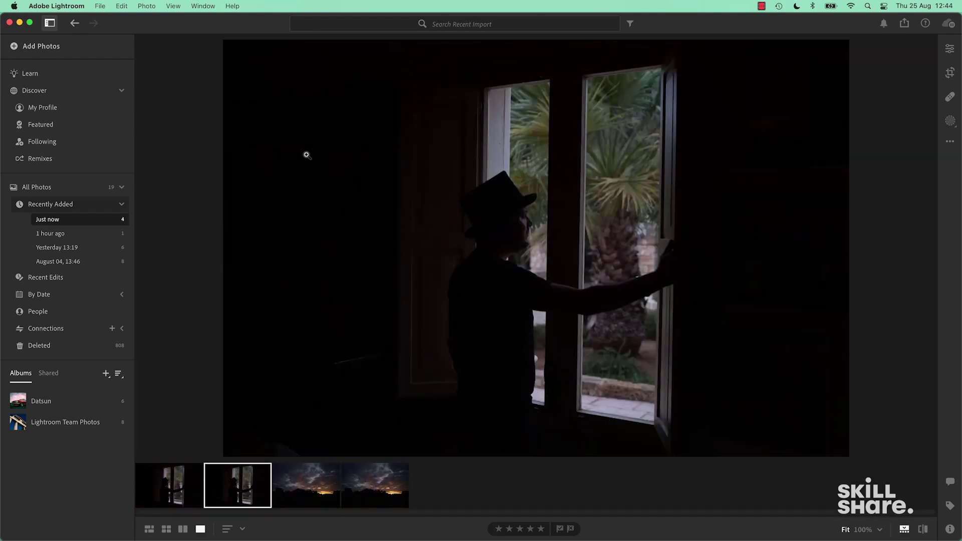
In the Edit panel, drag the ARW silhouette's Exposure slider to +5.00.
{"action": "left_click", "coordinate": [949, 51]}
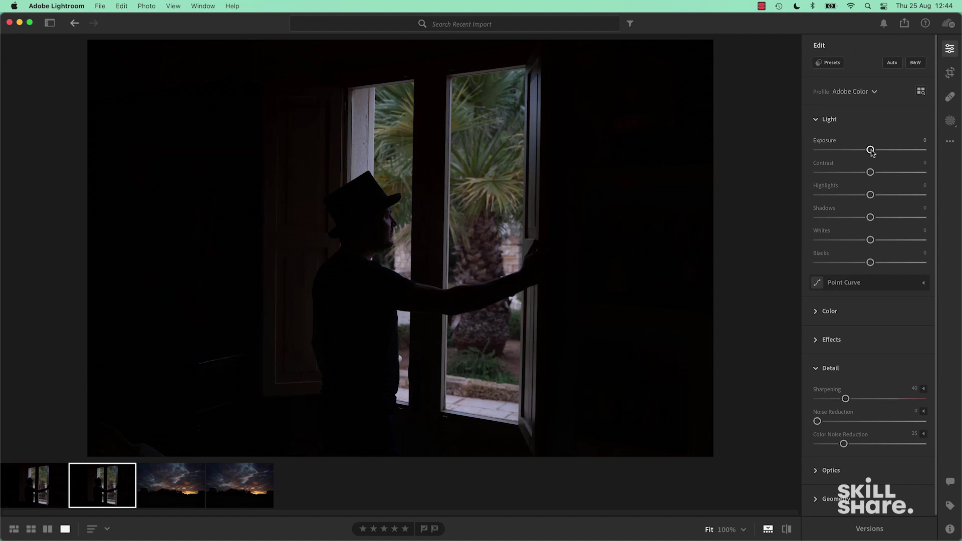
{"action": "left_click_drag", "start_coordinate": [870, 150], "coordinate": [929, 160]}
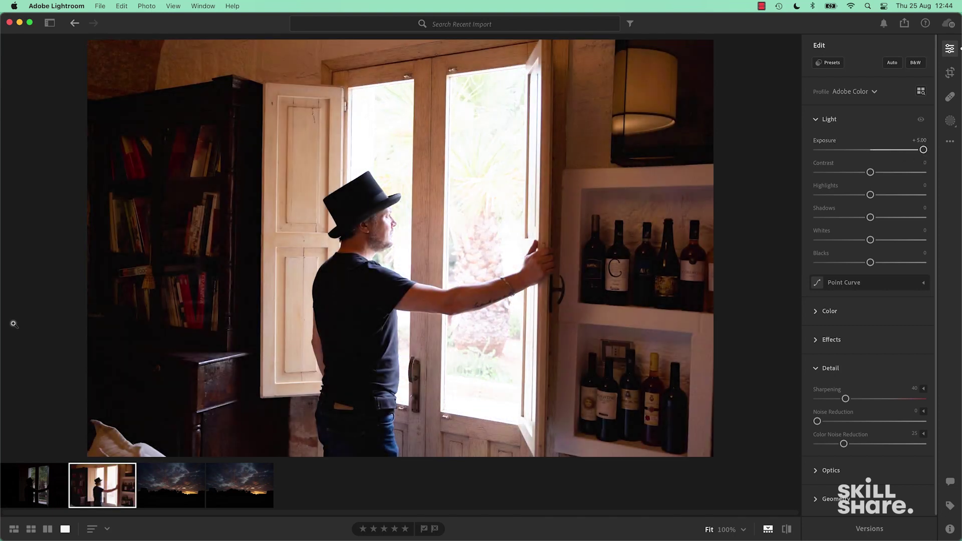
{"action": "left_click", "coordinate": [871, 151]}
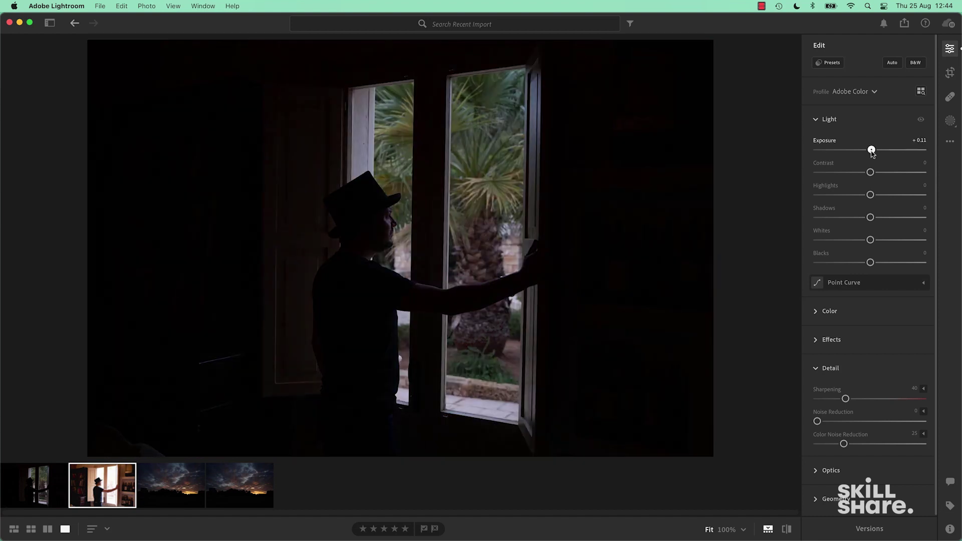
{"action": "left_click_drag", "start_coordinate": [872, 150], "coordinate": [928, 150]}
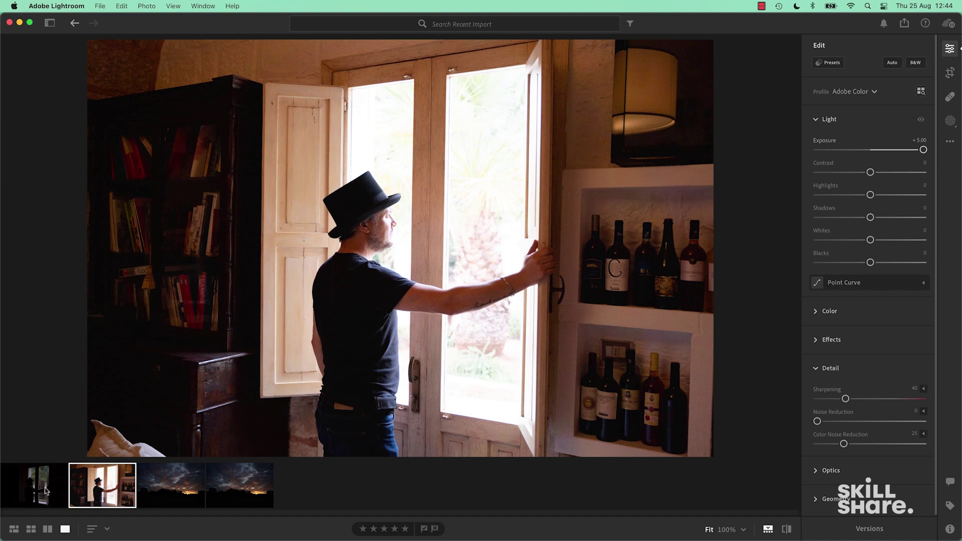
Compare the JPG and ARW file details in Info (5.81 MB versus 49.03 MB).
{"action": "left_click", "coordinate": [768, 531]}
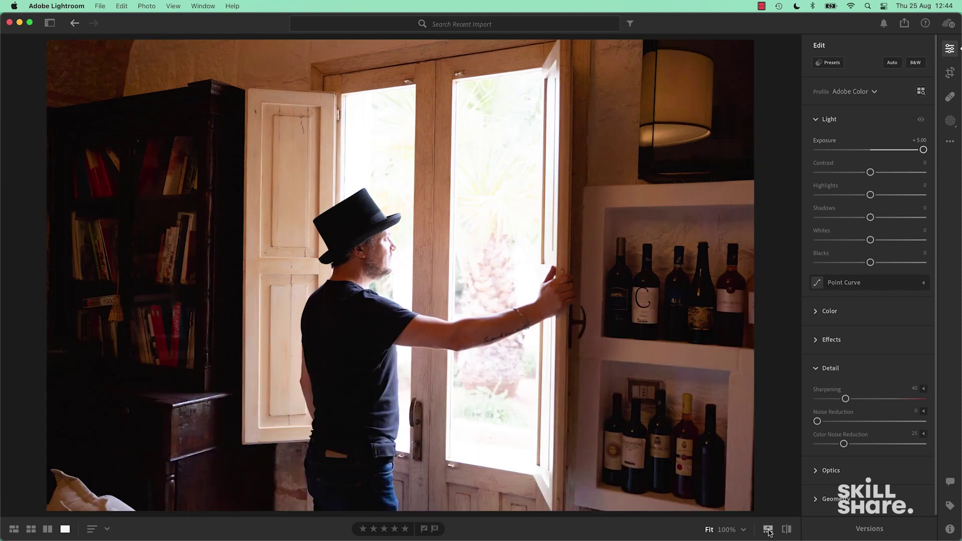
{"action": "left_click", "coordinate": [38, 488]}
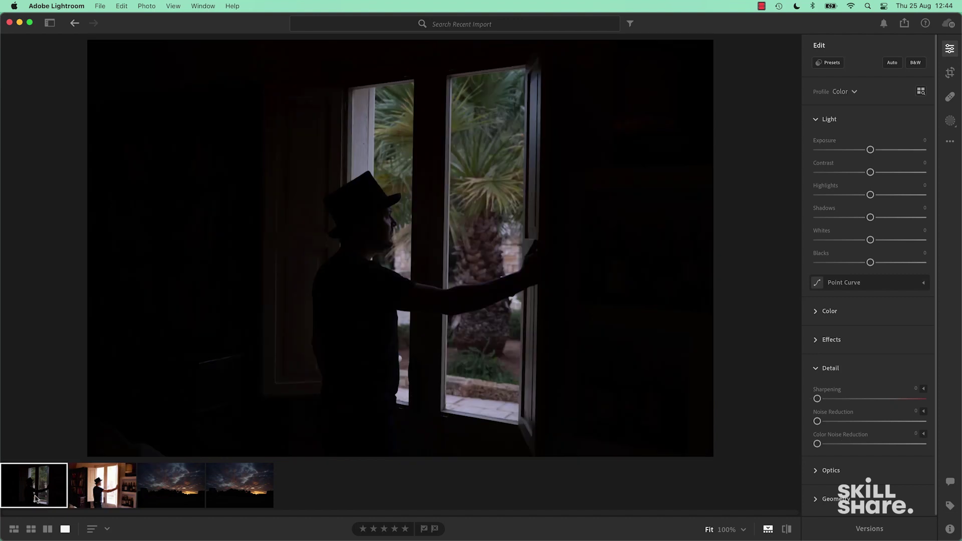
{"action": "left_click", "coordinate": [951, 529]}
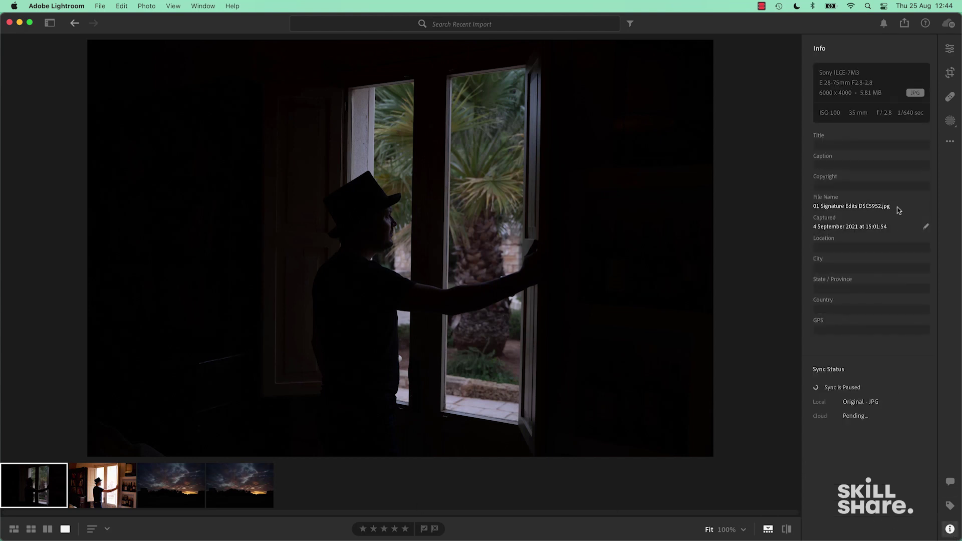
{"action": "left_click", "coordinate": [113, 490]}
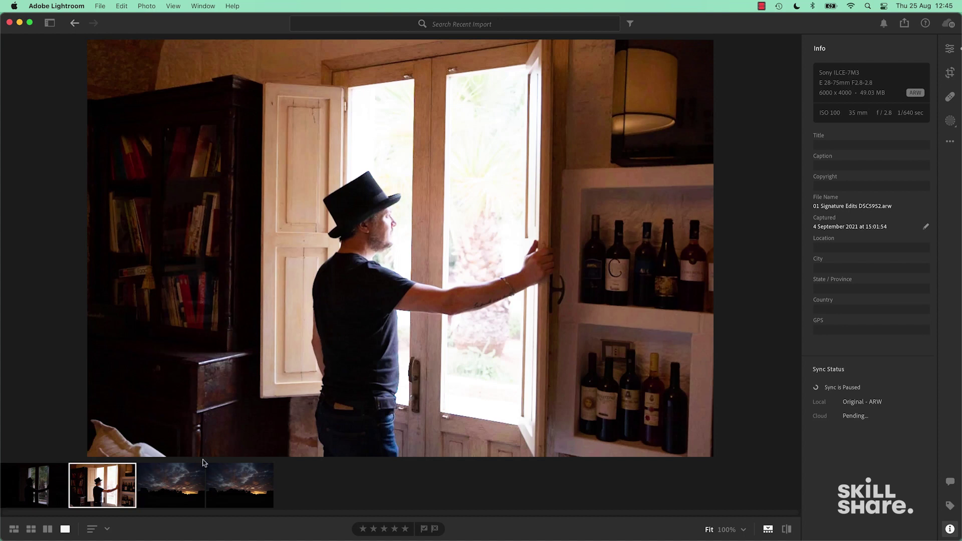
{"action": "left_click", "coordinate": [34, 494]}
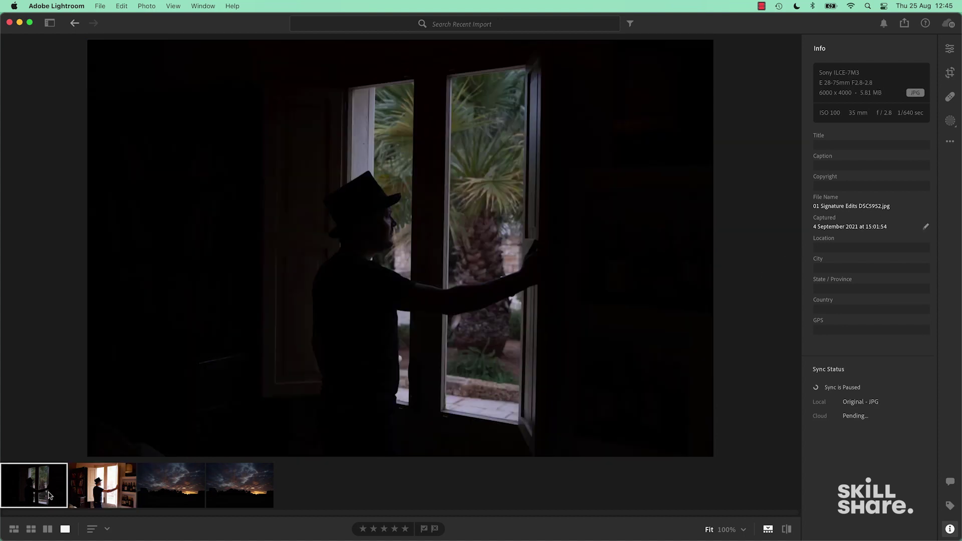
{"action": "left_click", "coordinate": [83, 489]}
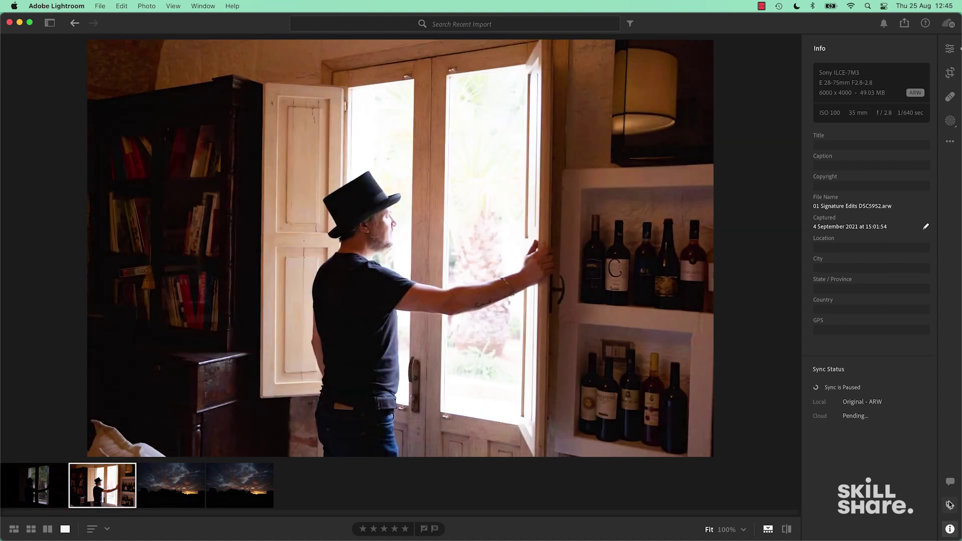
{"action": "left_click", "coordinate": [950, 532]}
{"action": "left_click", "coordinate": [951, 533]}
{"action": "left_click", "coordinate": [948, 48]}
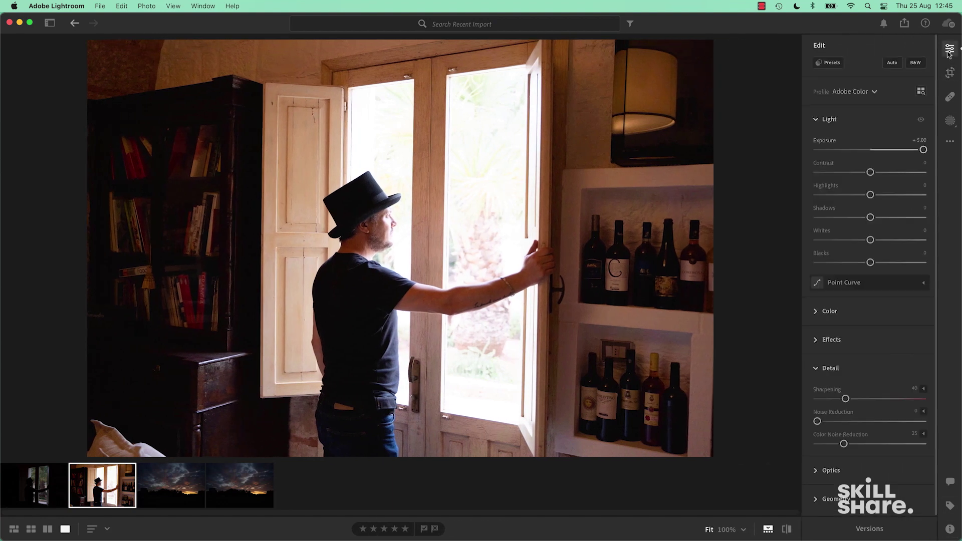
Raise the JPG window-silhouette photo to +5.00 exposure, then open the dark sunset photo.
{"action": "left_click", "coordinate": [25, 494]}
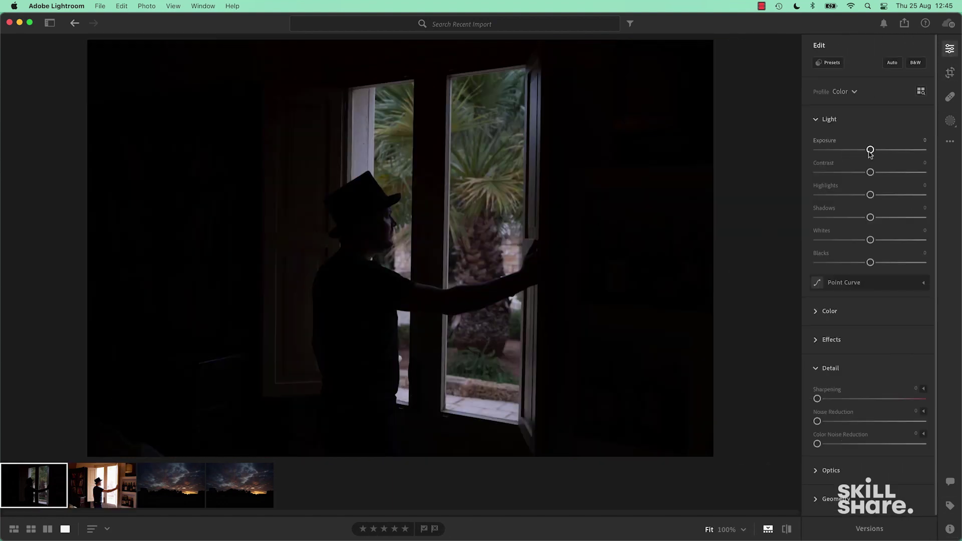
{"action": "left_click_drag", "start_coordinate": [869, 153], "coordinate": [900, 155]}
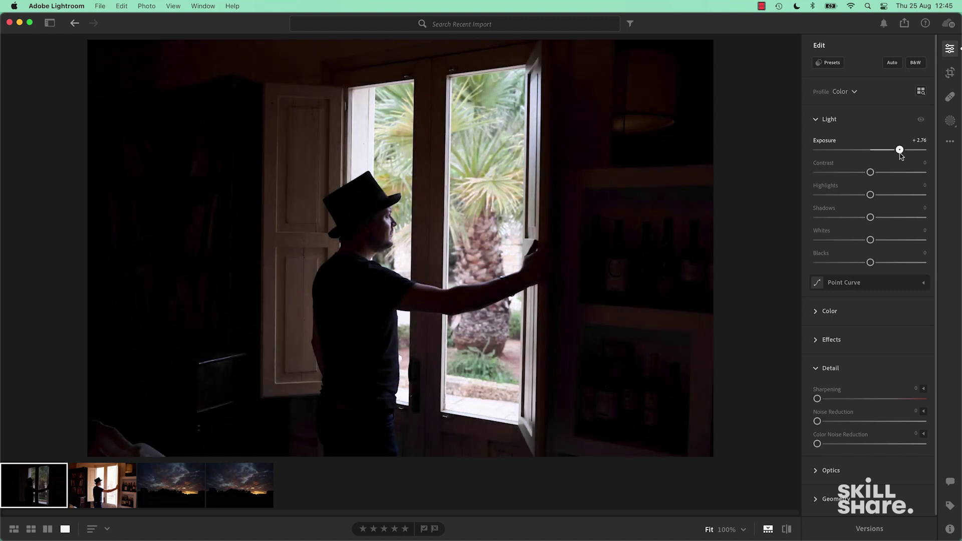
{"action": "left_click_drag", "start_coordinate": [900, 154], "coordinate": [926, 158]}
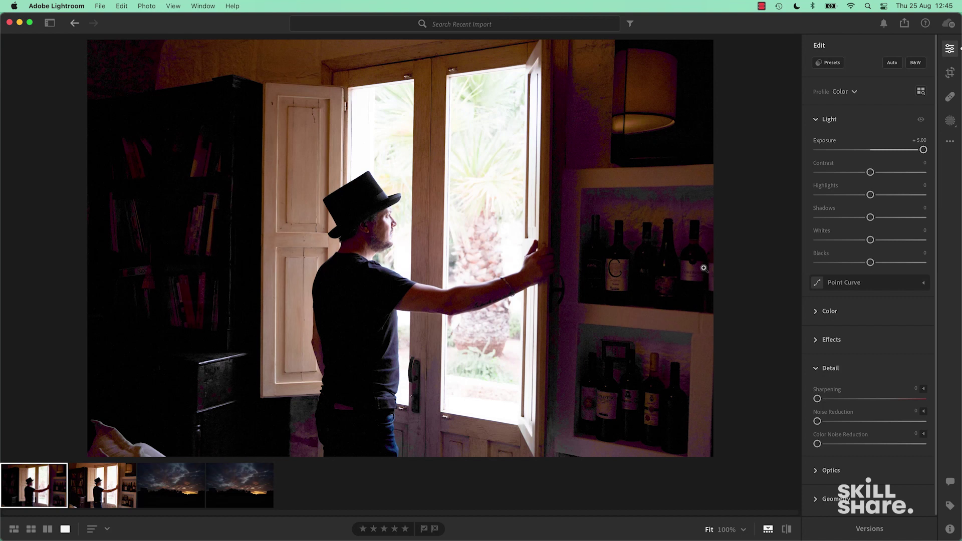
{"action": "left_click", "coordinate": [103, 493]}
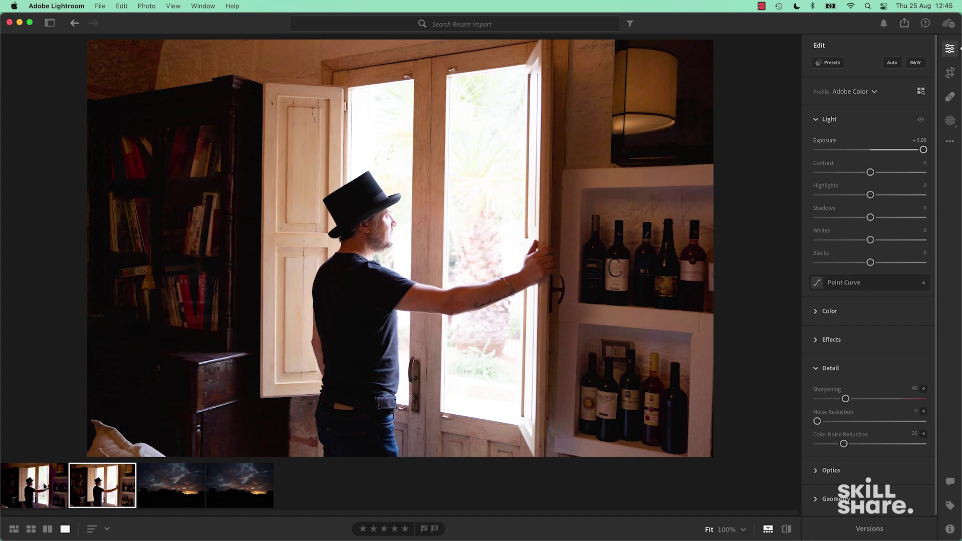
{"action": "left_click", "coordinate": [190, 487]}
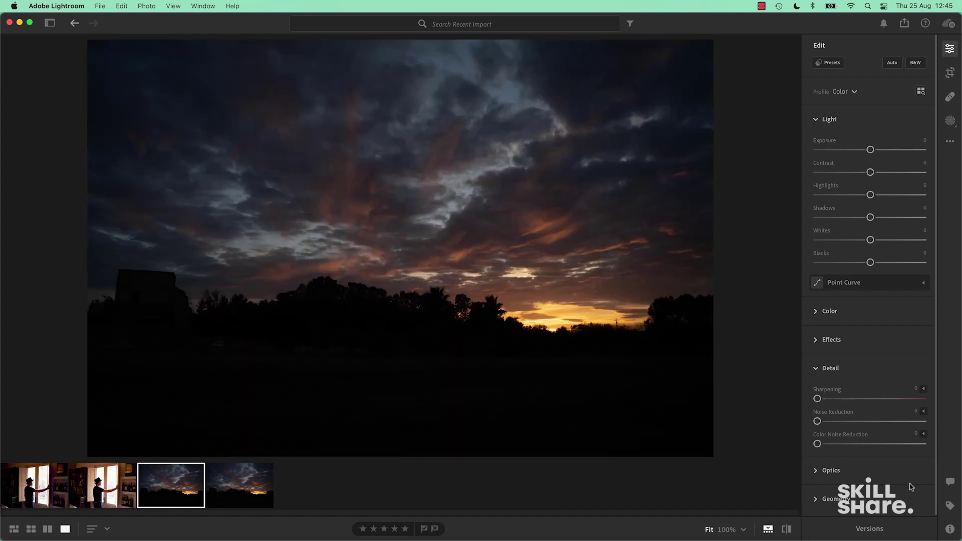
Check the sunset files' info, then raise the ARW sunset's exposure to +5.00.
{"action": "left_click", "coordinate": [949, 528]}
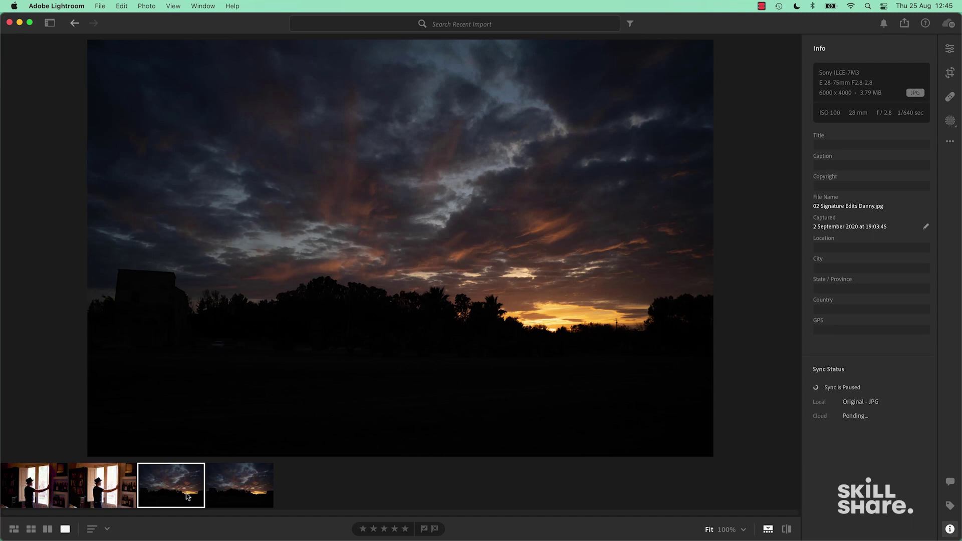
{"action": "left_click", "coordinate": [234, 486]}
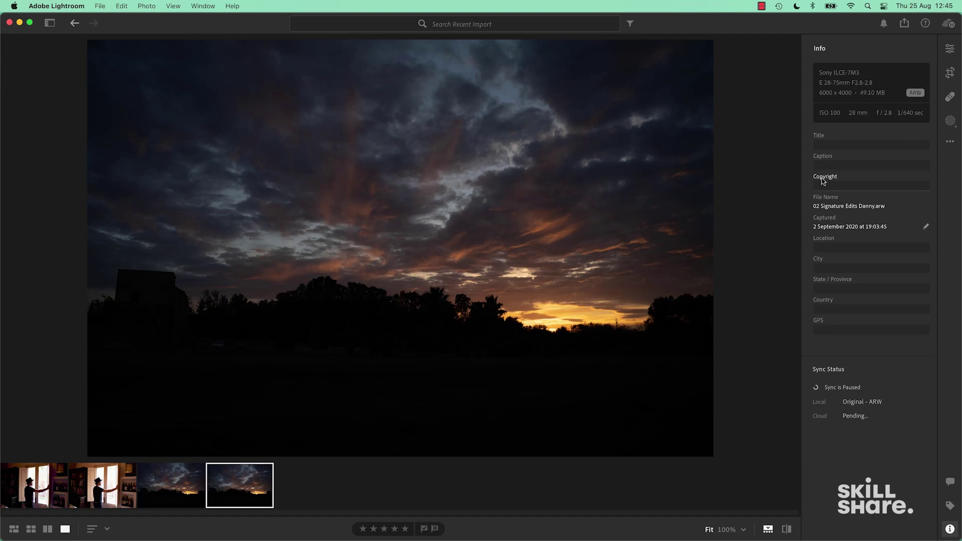
{"action": "left_click", "coordinate": [949, 49]}
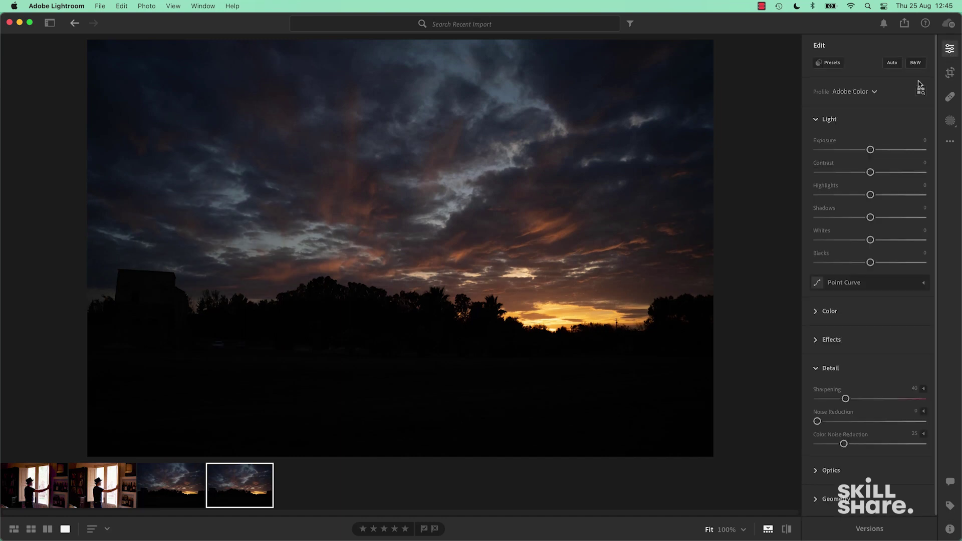
{"action": "left_click_drag", "start_coordinate": [873, 154], "coordinate": [922, 153]}
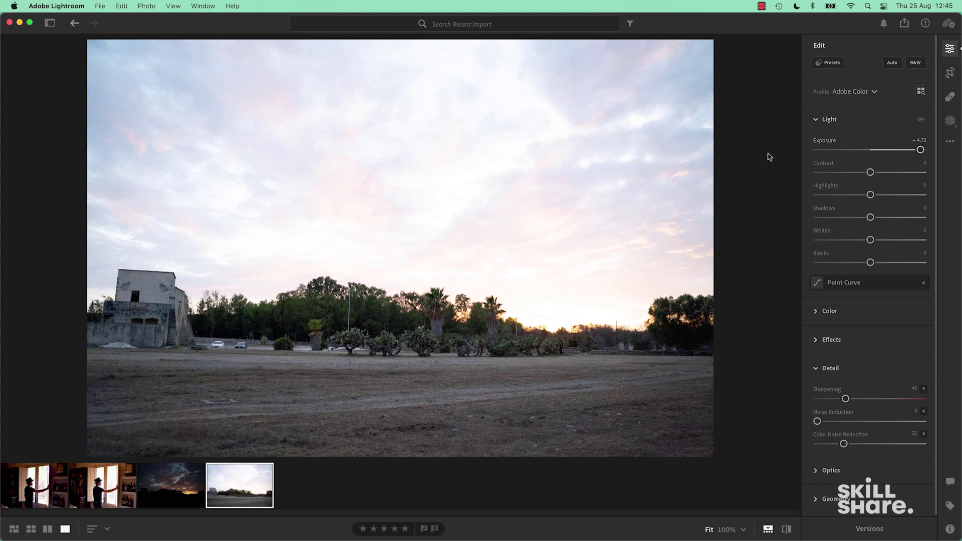
{"action": "mouse_move", "coordinate": [895, 149]}
{"action": "left_mouse_down"}
{"action": "mouse_move", "coordinate": [874, 153]}
{"action": "mouse_move", "coordinate": [927, 151]}
{"action": "left_mouse_up"}
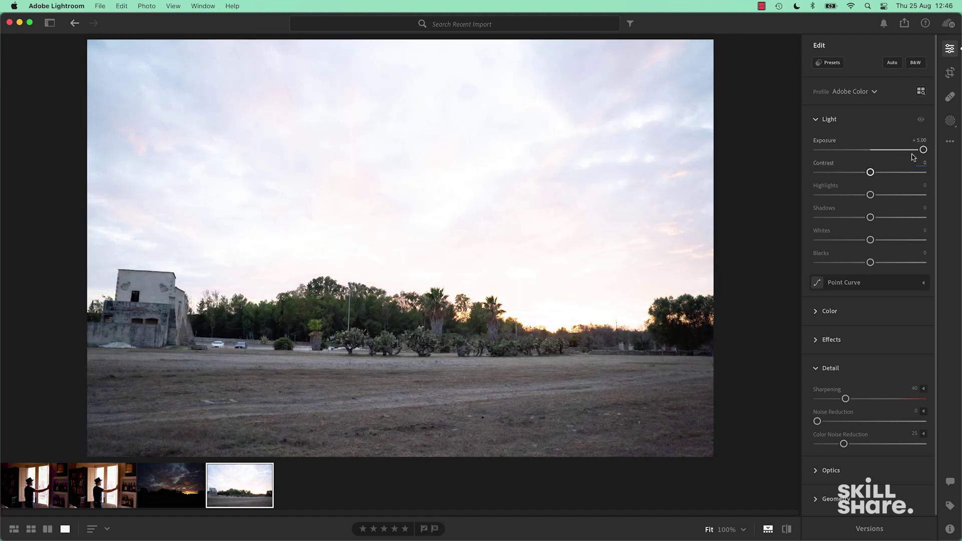
{"action": "left_click", "coordinate": [179, 491]}
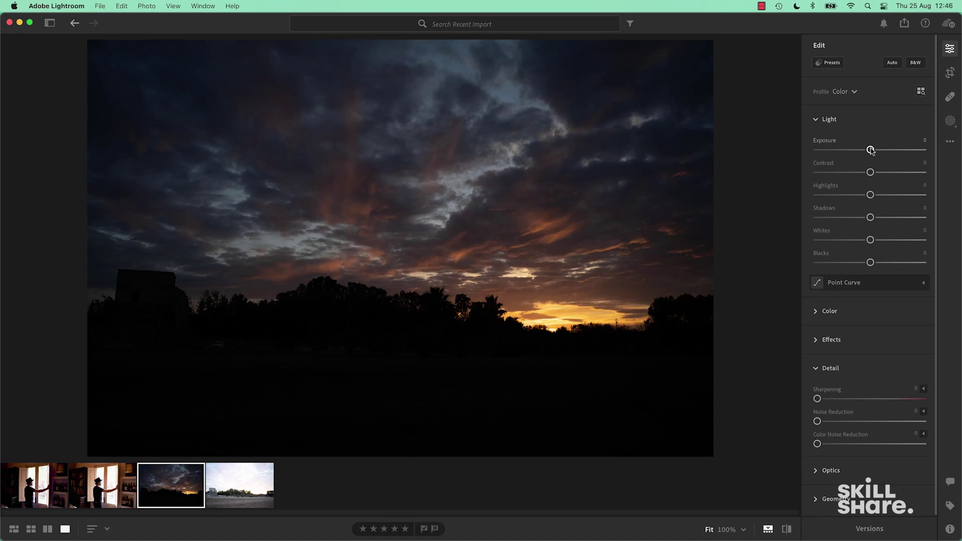
Set the darker JPG sunset's exposure to +5.00, briefly checking the ARW version.
{"action": "left_click_drag", "start_coordinate": [870, 150], "coordinate": [935, 154]}
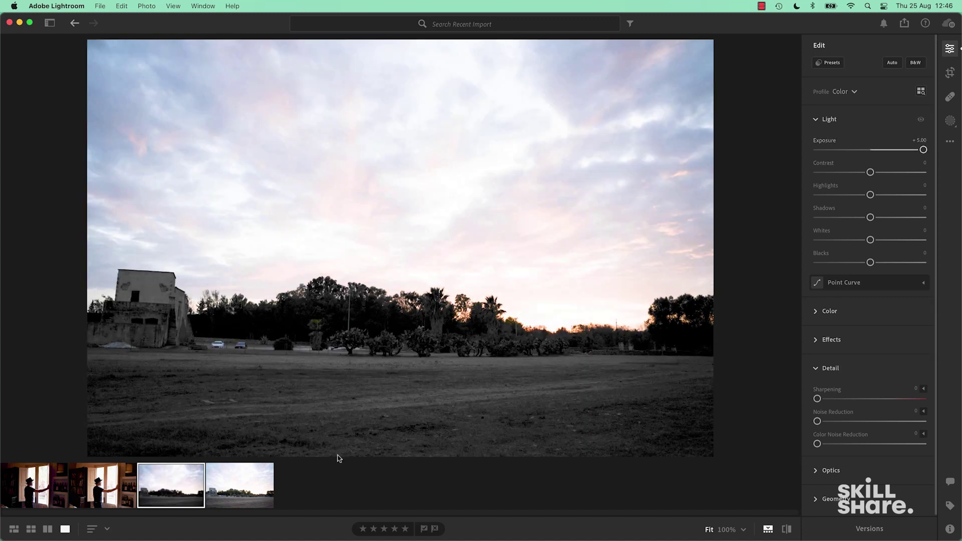
{"action": "left_click", "coordinate": [252, 495]}
{"action": "left_click", "coordinate": [181, 495]}
Zoom to 100% and pan across the palm trunks, cactus bushes and old building.
{"action": "left_click", "coordinate": [247, 334]}
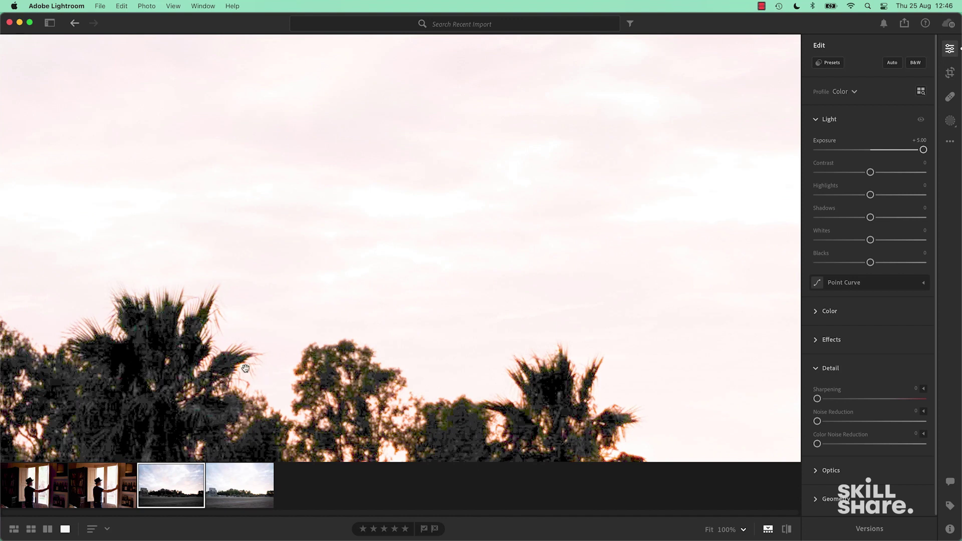
{"action": "left_click_drag", "start_coordinate": [222, 375], "coordinate": [361, 185]}
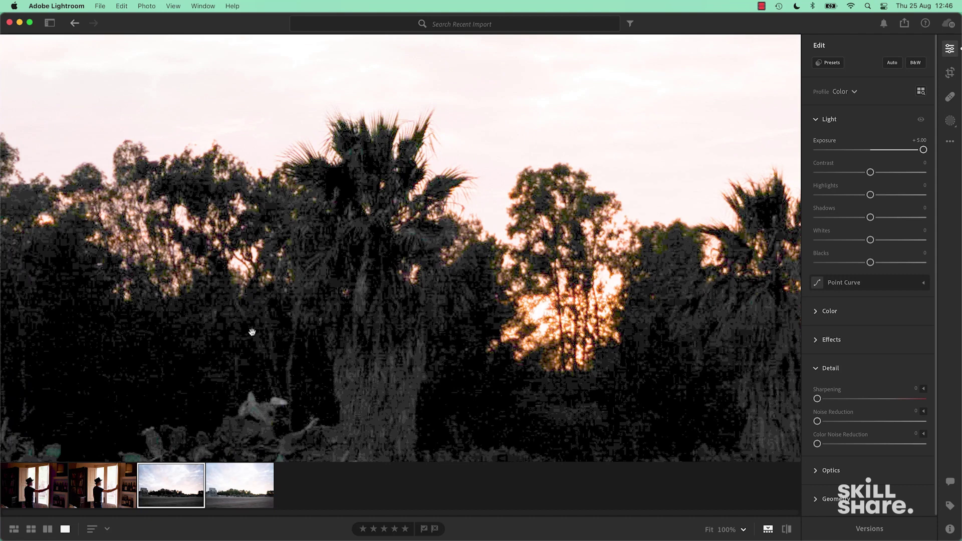
{"action": "left_click_drag", "start_coordinate": [273, 324], "coordinate": [401, 266]}
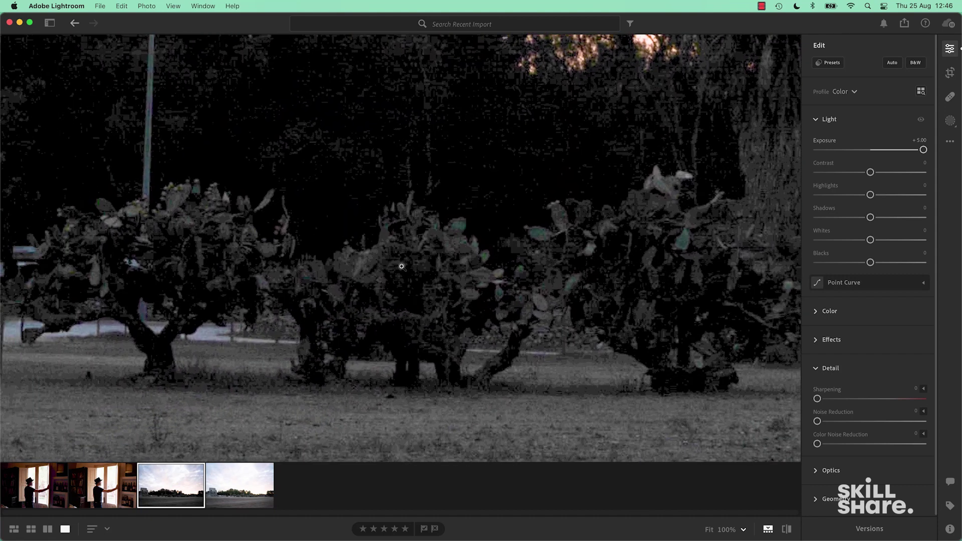
{"action": "left_click", "coordinate": [401, 266]}
{"action": "mouse_move", "coordinate": [355, 249]}
{"action": "left_mouse_down"}
{"action": "mouse_move", "coordinate": [428, 308]}
{"action": "mouse_move", "coordinate": [569, 307]}
{"action": "mouse_move", "coordinate": [239, 338]}
{"action": "mouse_move", "coordinate": [623, 318]}
{"action": "mouse_move", "coordinate": [667, 364]}
{"action": "mouse_move", "coordinate": [393, 382]}
{"action": "mouse_move", "coordinate": [241, 187]}
{"action": "mouse_move", "coordinate": [112, 187]}
{"action": "left_mouse_up"}
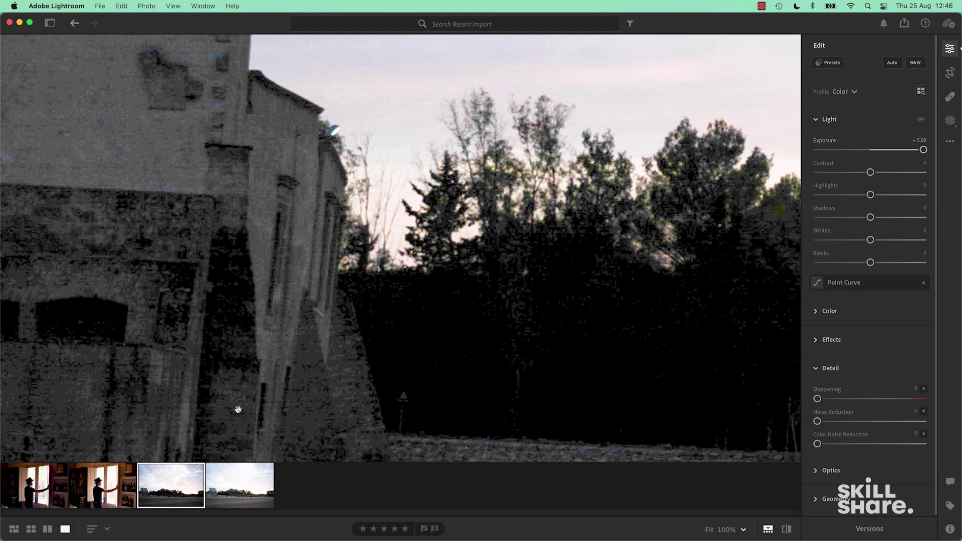
Toggle between the ARW and JPG sunsets at the same spot to compare detail.
{"action": "left_click", "coordinate": [243, 494]}
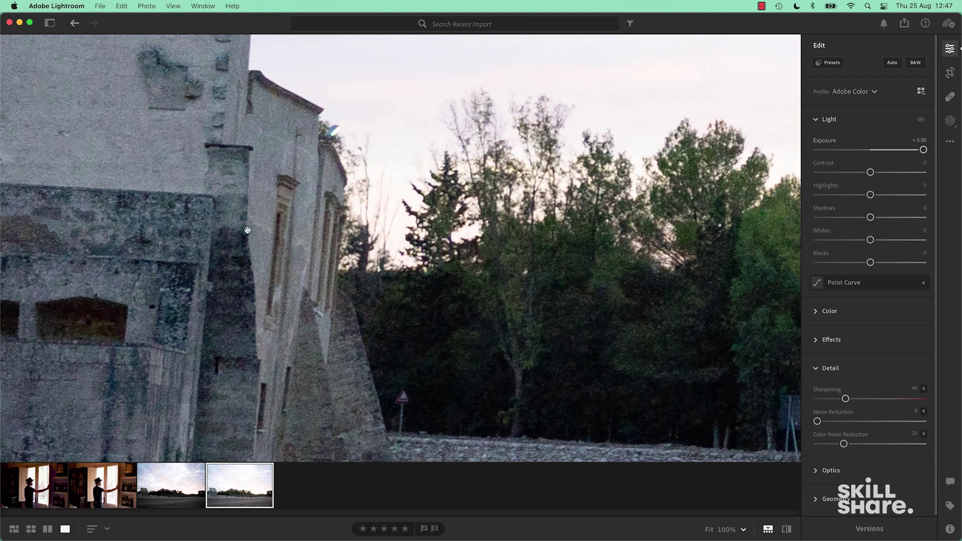
{"action": "left_click", "coordinate": [181, 494]}
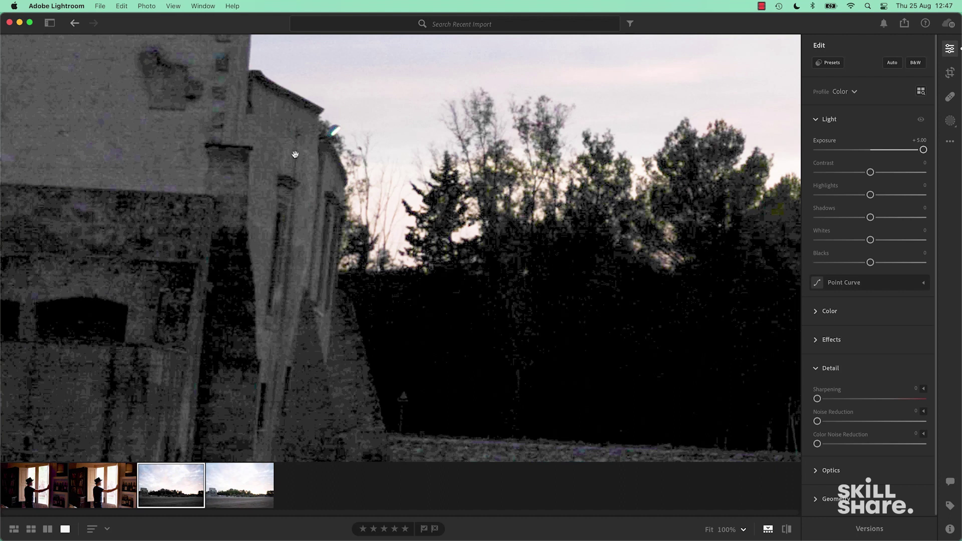
{"action": "left_click", "coordinate": [247, 492]}
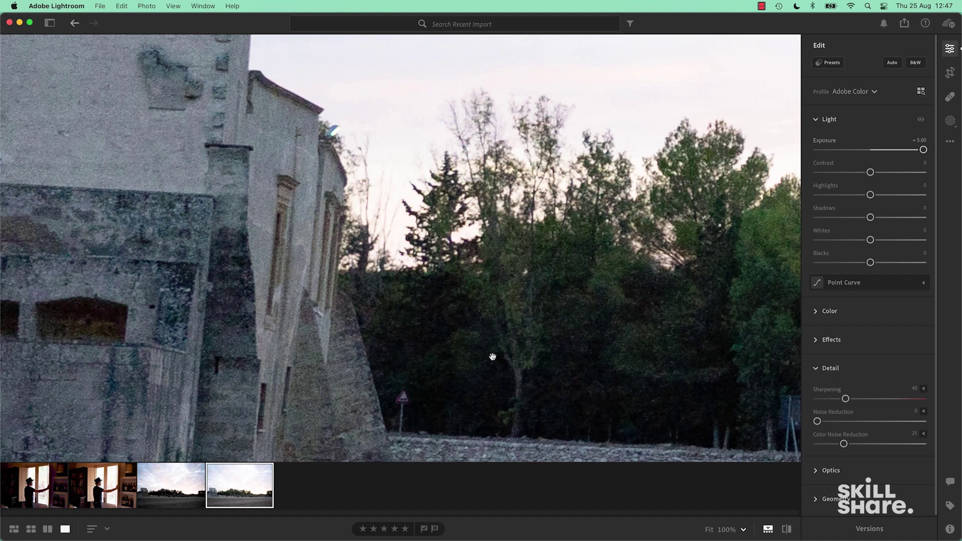
{"action": "scroll", "coordinate": [562, 332], "scroll_direction": "down", "scroll_amount": 5}
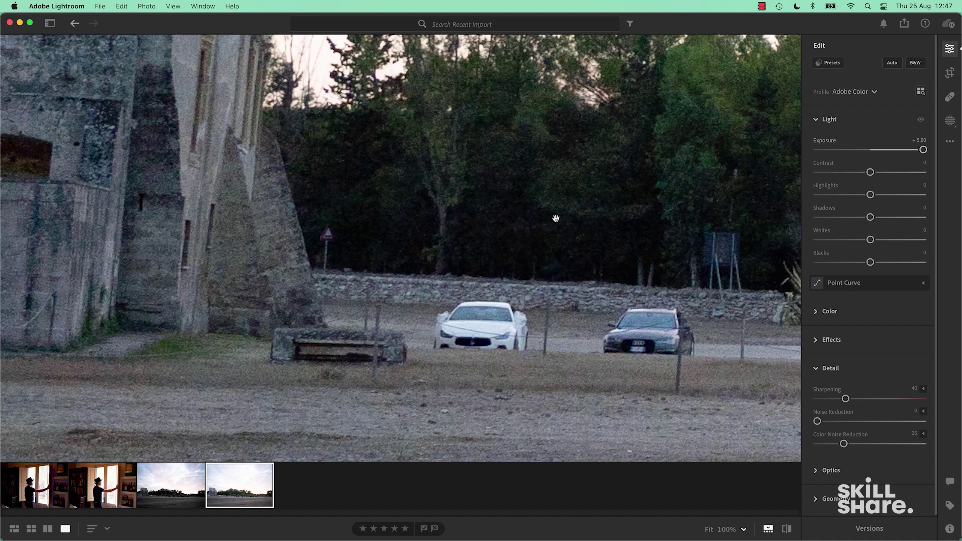
{"action": "scroll", "coordinate": [554, 215], "scroll_direction": "right", "scroll_amount": 4}
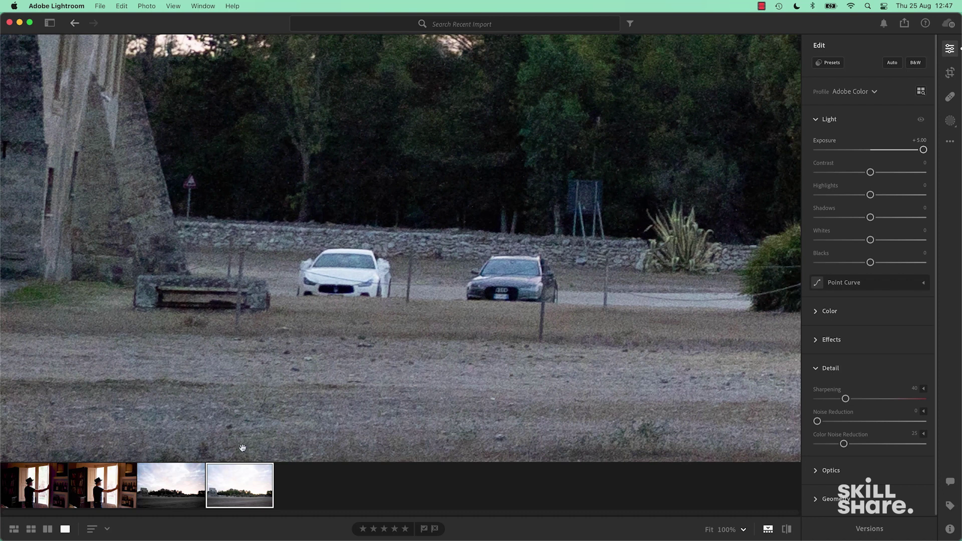
{"action": "left_click", "coordinate": [169, 497]}
{"action": "left_click", "coordinate": [256, 496]}
{"action": "left_click", "coordinate": [190, 501]}
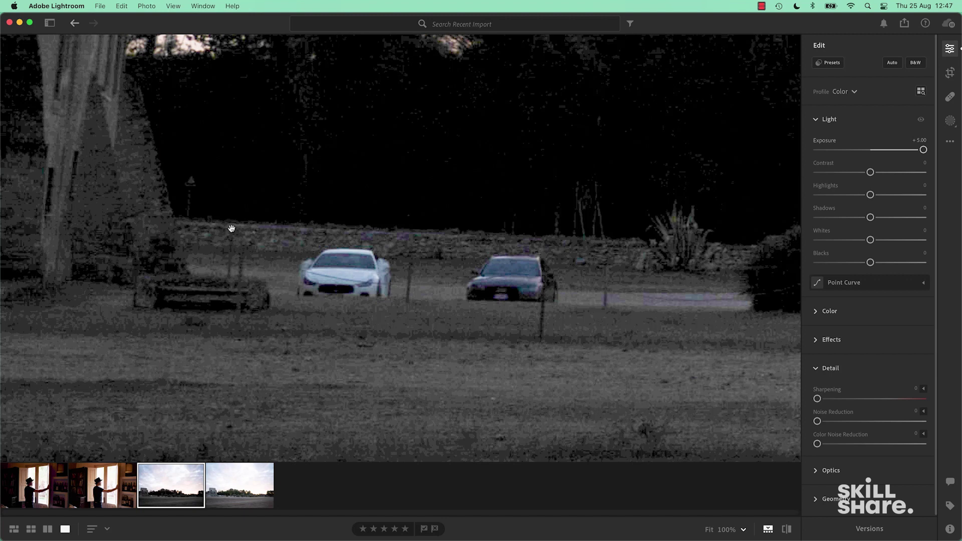
Pan the JPG sunset from the cars to the cactus bushes, then open the ARW window photo.
{"action": "left_click_drag", "start_coordinate": [457, 201], "coordinate": [311, 219]}
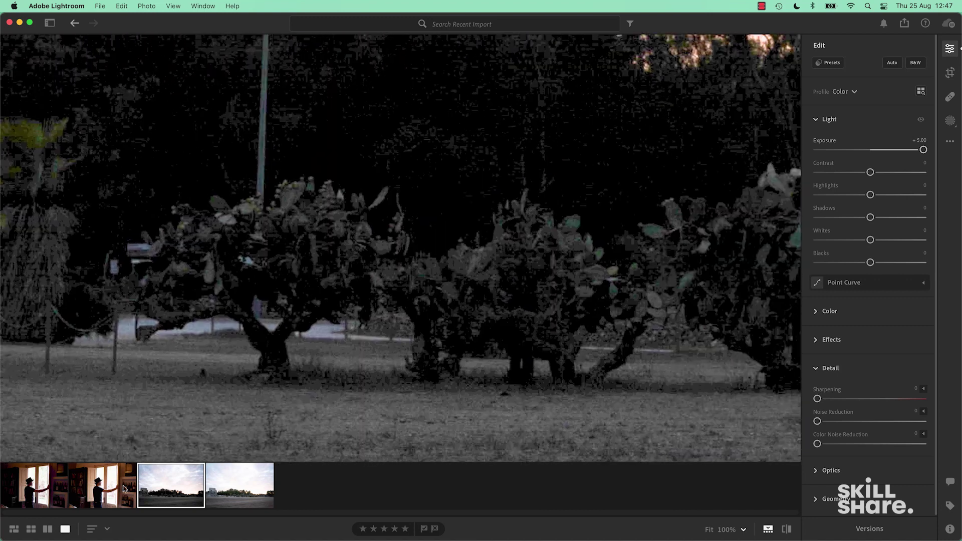
{"action": "left_click", "coordinate": [97, 494]}
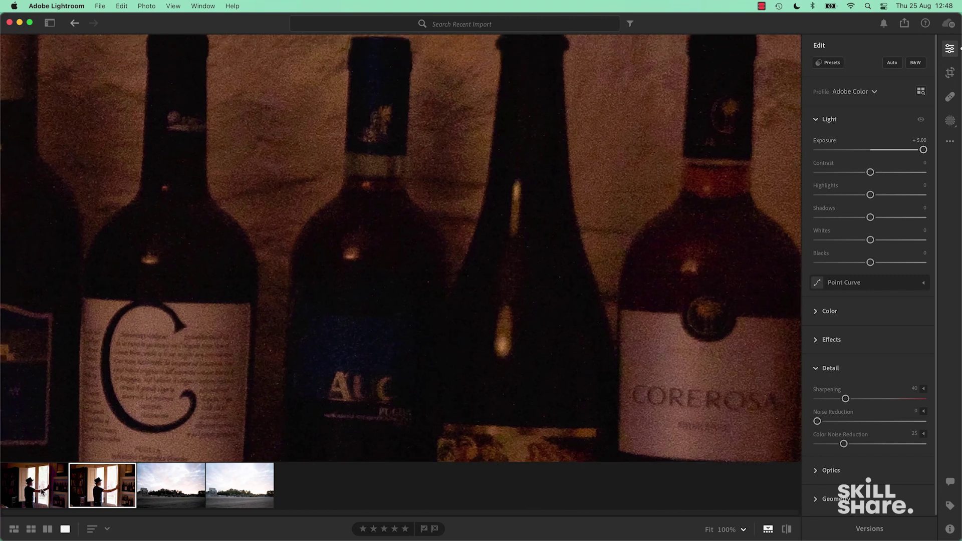
Flip between the JPG and ARW window photos to compare the wine-bottle labels.
{"action": "left_click", "coordinate": [42, 493]}
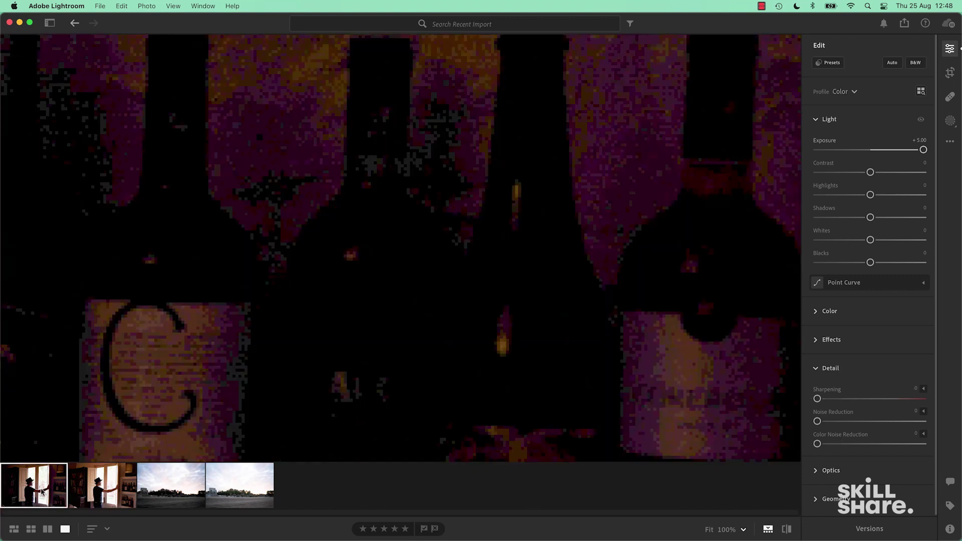
{"action": "left_click", "coordinate": [100, 490]}
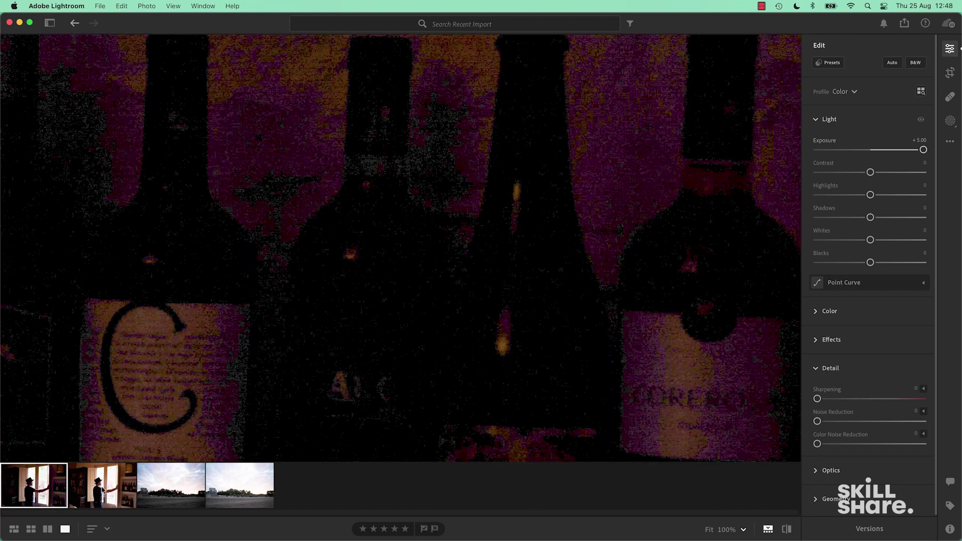